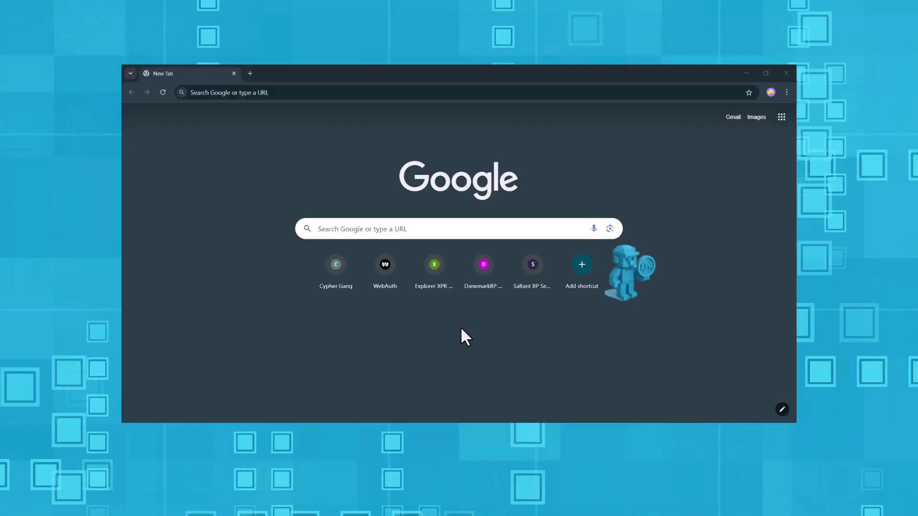
Open webauth.com from Chrome's New Tab shortcut to view the $34.74 token list.
click(385, 270)
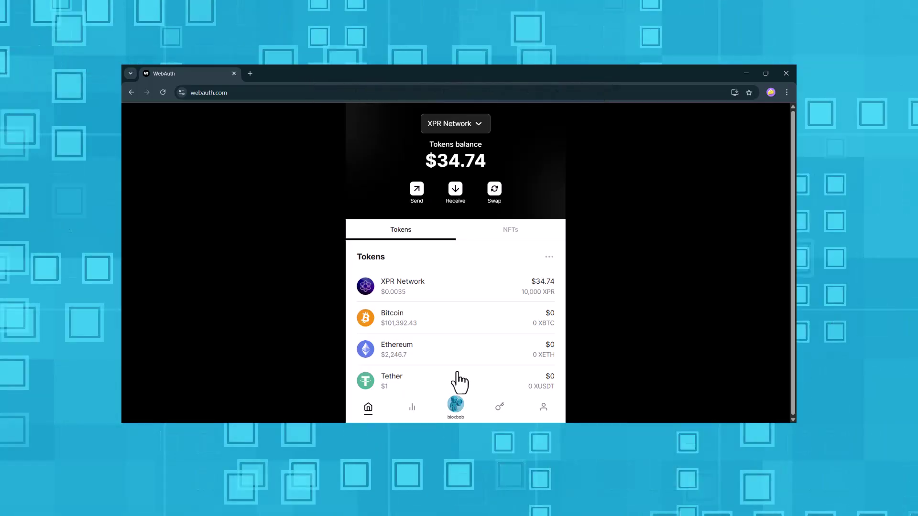
Open the XPR Network token and show its Receive XPR QR code and address.
click(455, 295)
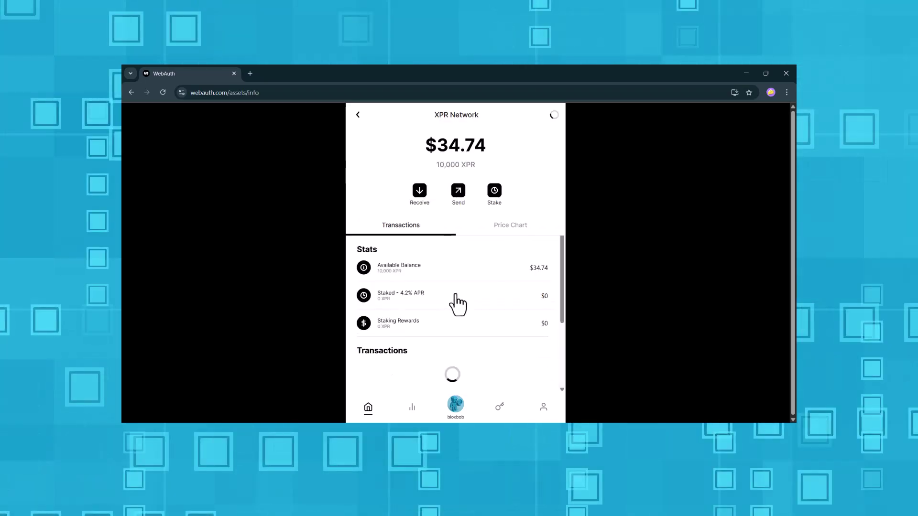
click(421, 194)
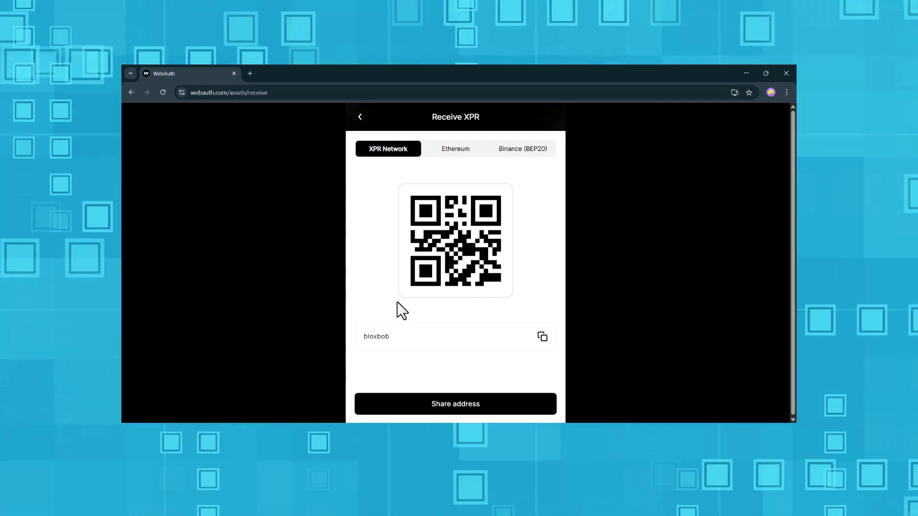
Select Ethereum on the Receive XPR page and start the required identity verification.
click(455, 150)
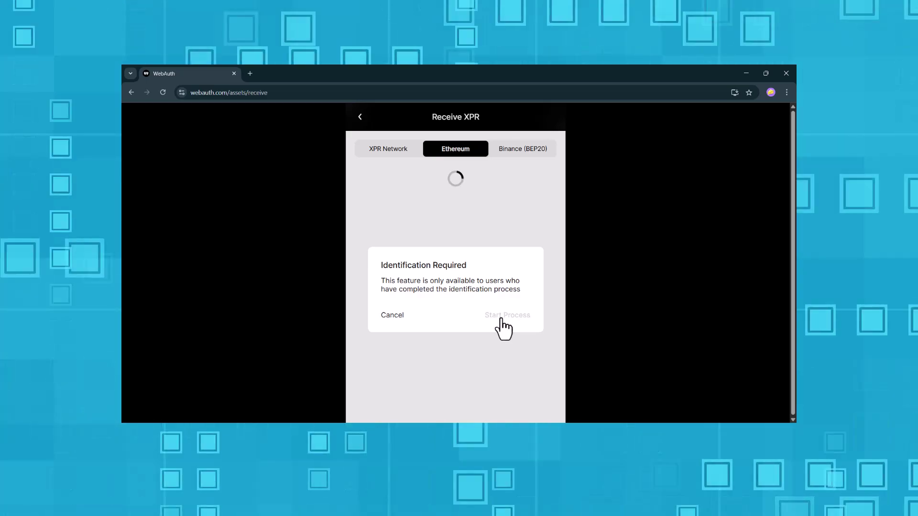
click(503, 316)
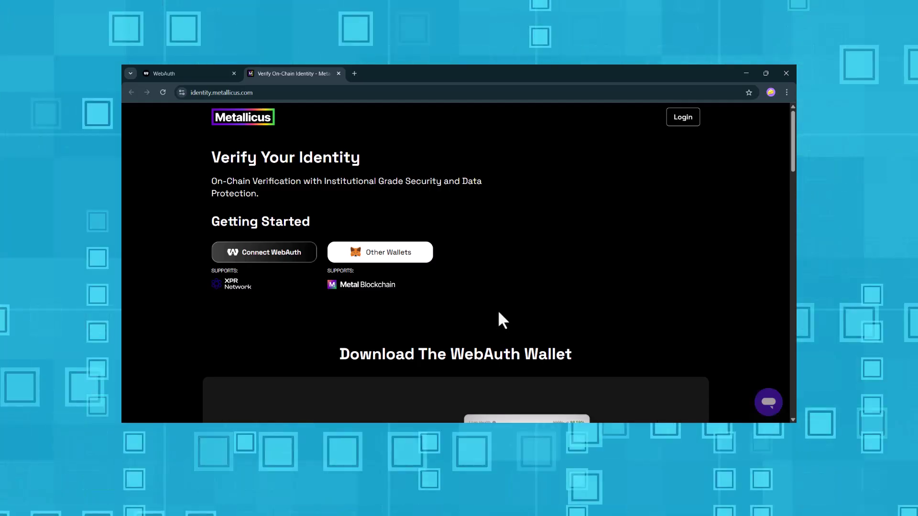
Connect the WebAuth account to Metallicus through the browser, authorize it, and sign authentication with the PIN.
click(289, 257)
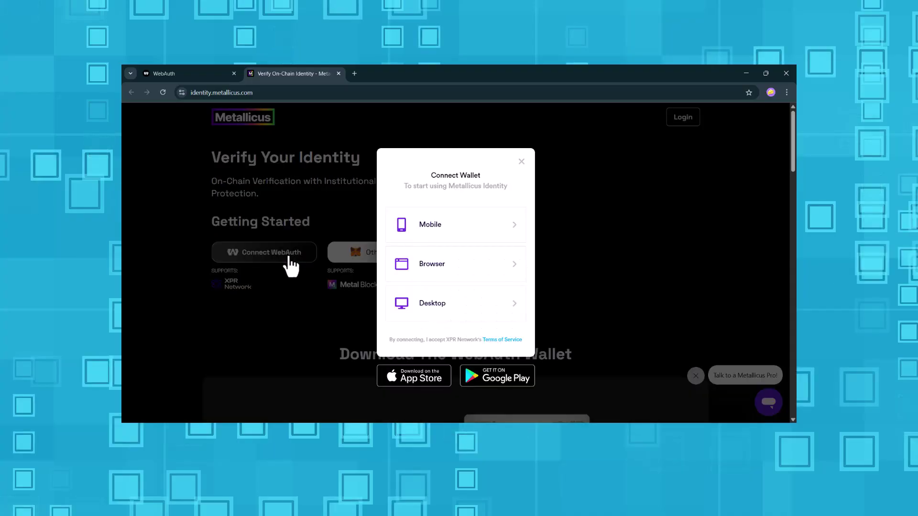
click(452, 267)
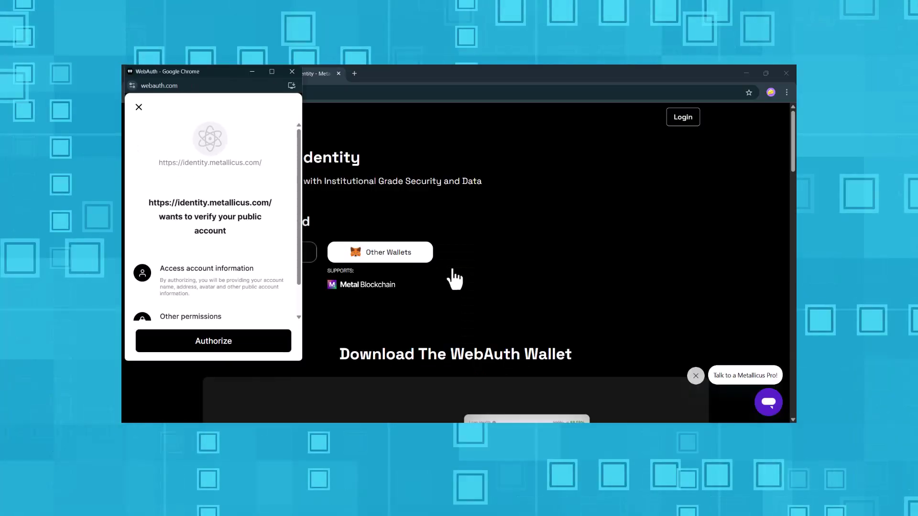
scroll(242, 249, down, 2)
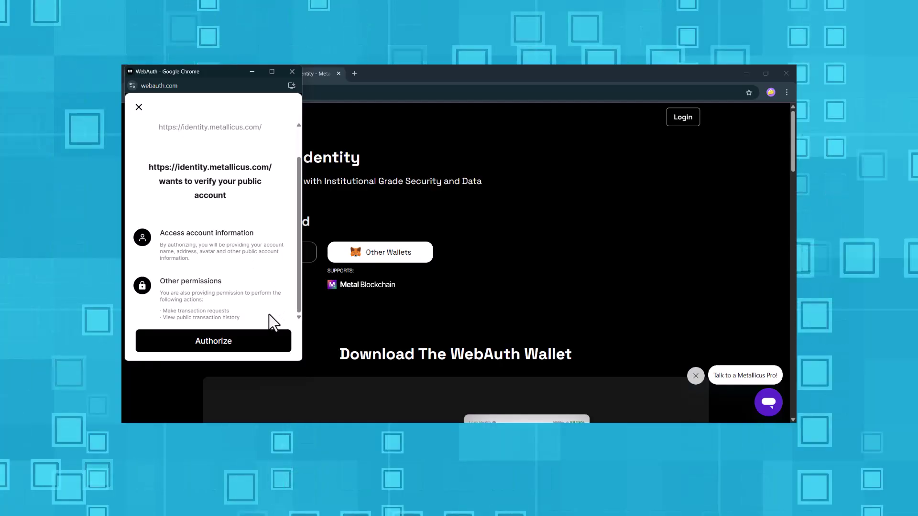
click(237, 340)
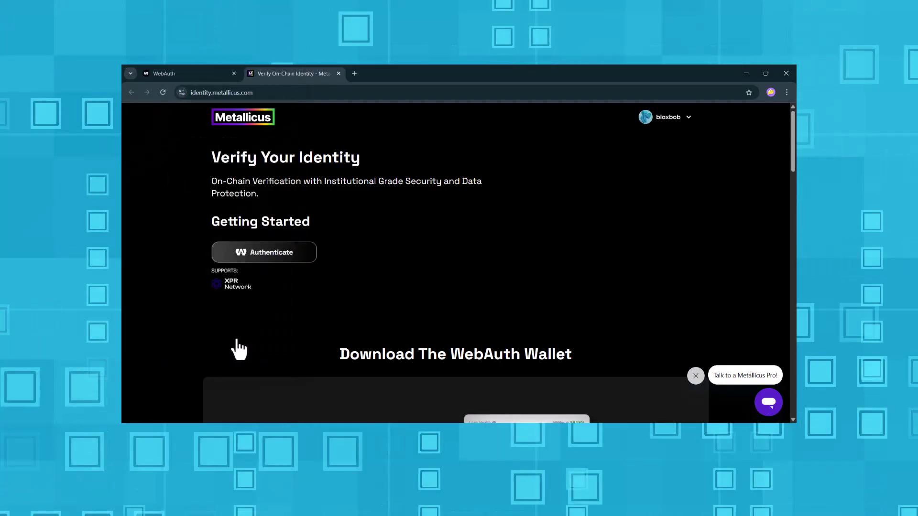
click(288, 255)
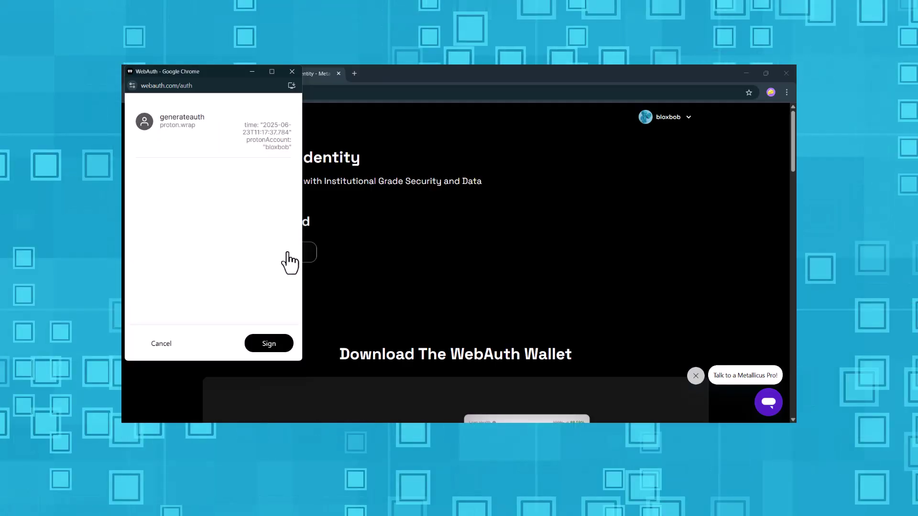
click(269, 350)
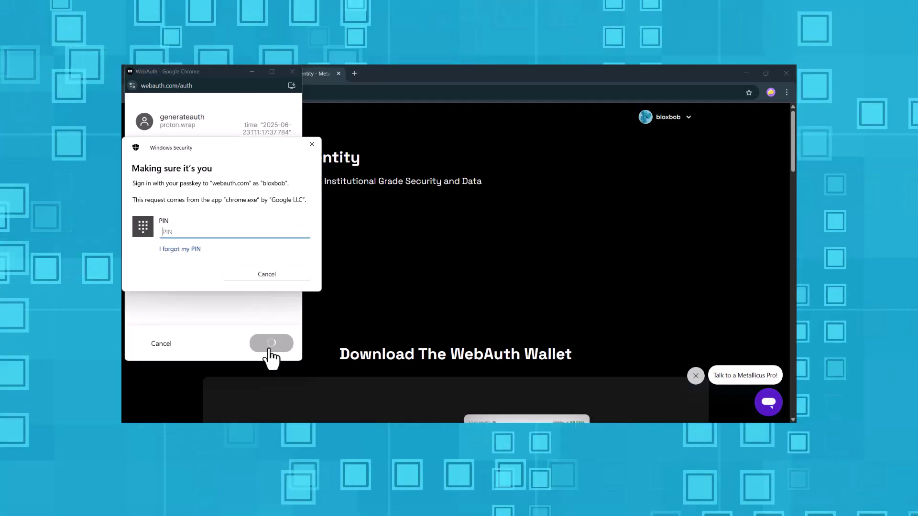
text(••)
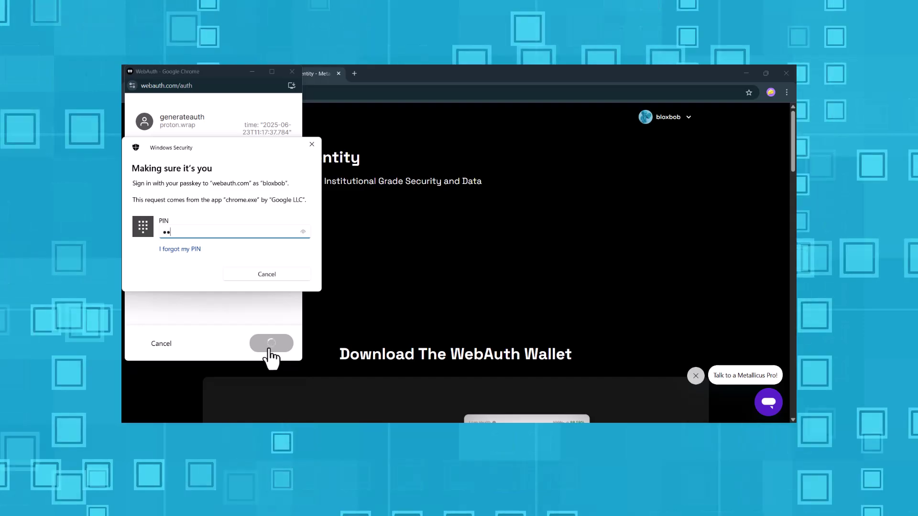
text(••)
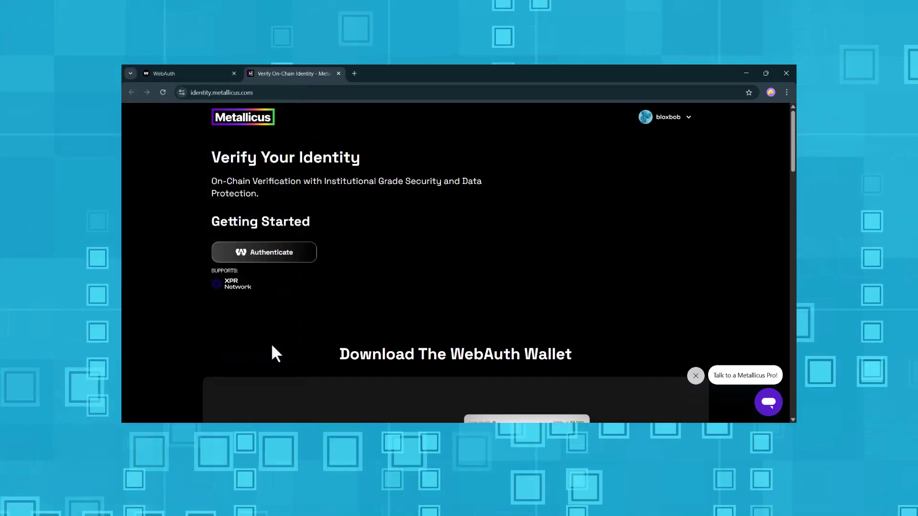
Paste the residential address and move to the optional Address Line 2 field.
text(123 Main Street Anytown 12345)
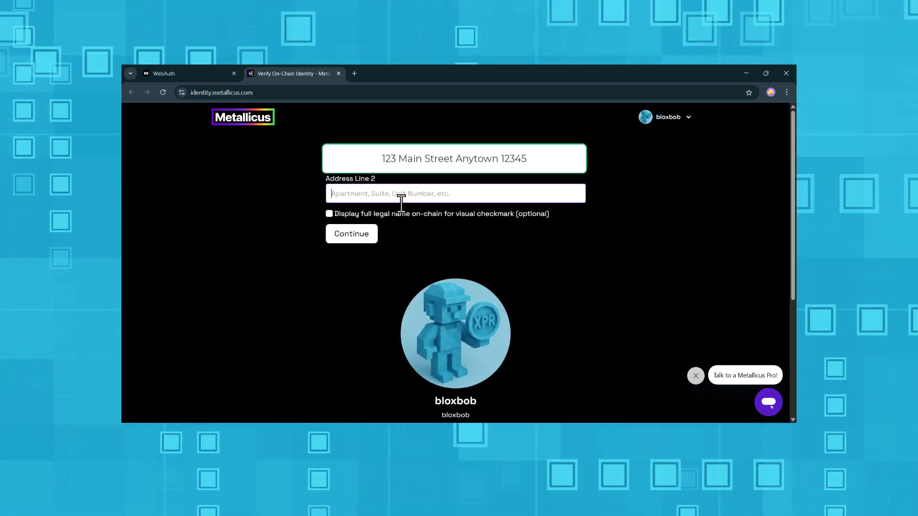
click(402, 200)
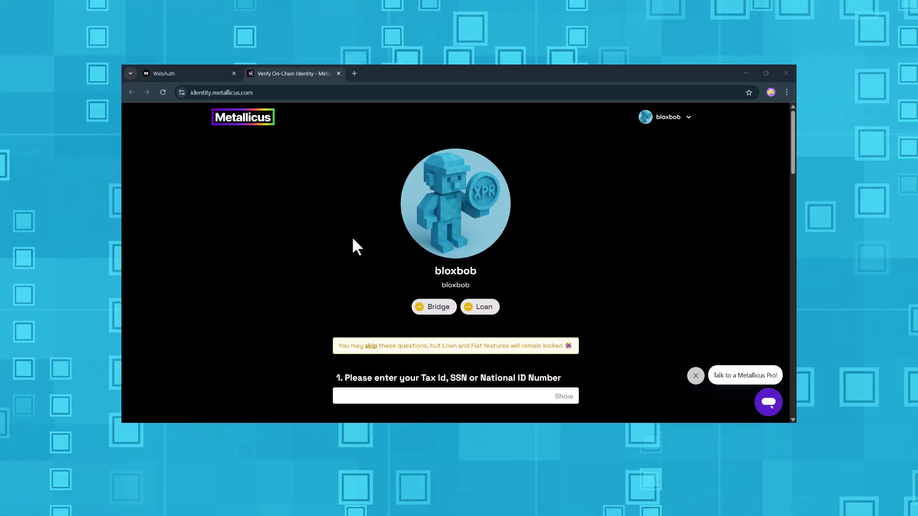
Enter the Tax ID and choose 0-500 EUR as the expected monthly amount.
scroll(359, 303, down, 2)
click(359, 308)
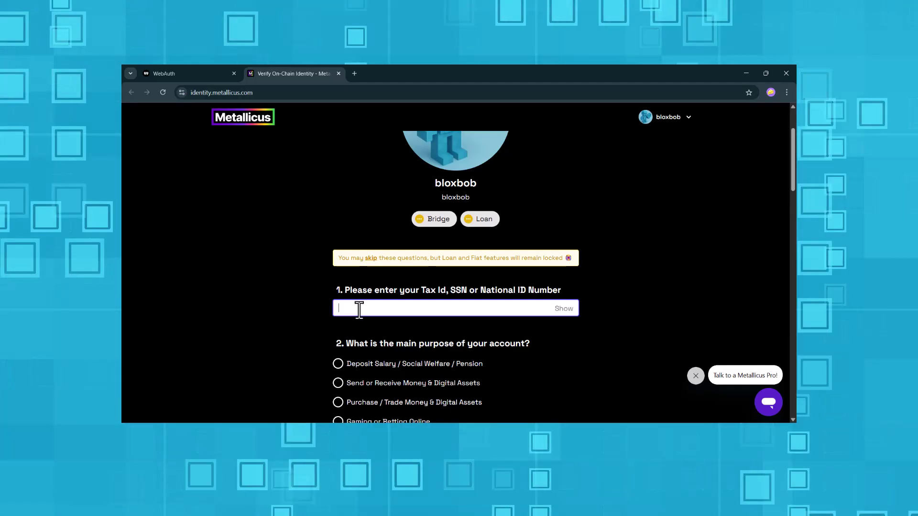
key(ctrl+v)
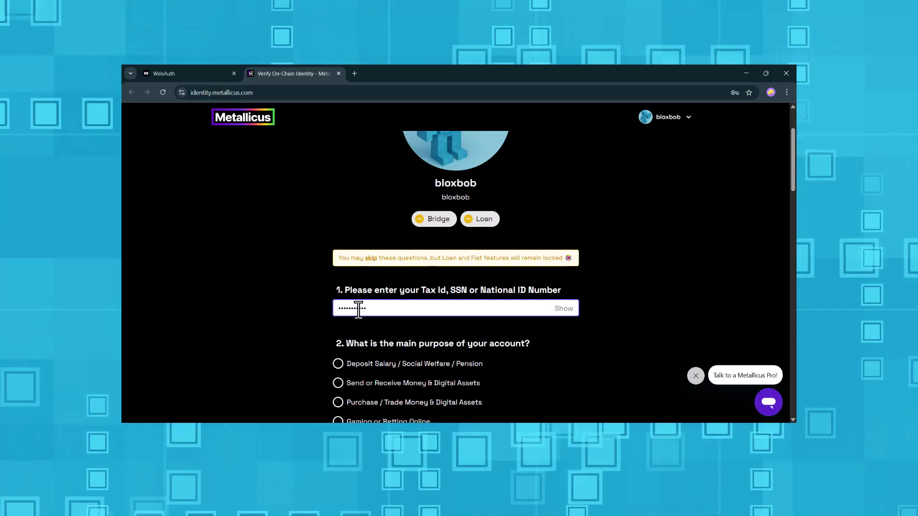
scroll(359, 309, down, 1)
scroll(357, 305, down, 1)
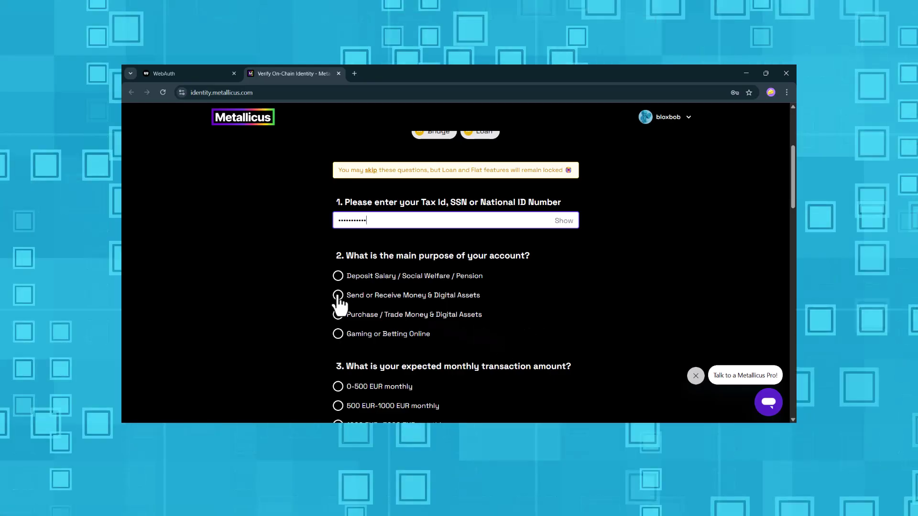
scroll(579, 341, down, 2)
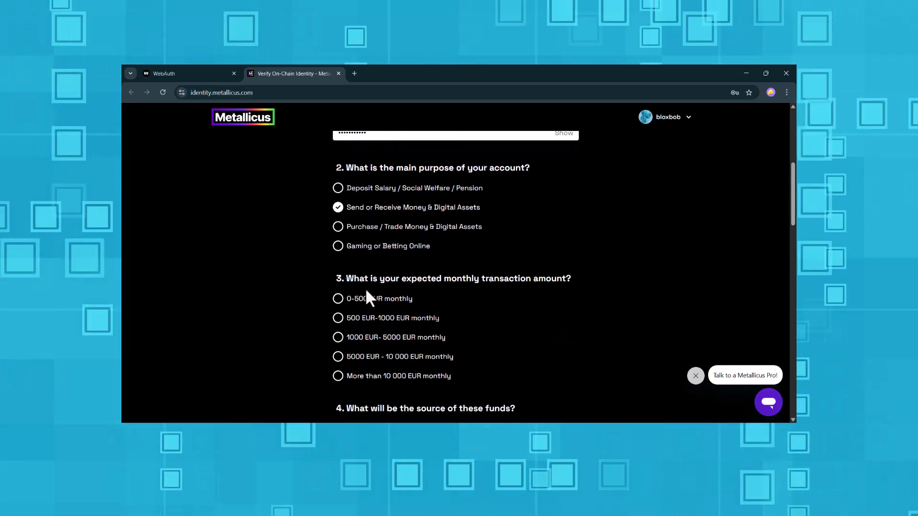
click(401, 298)
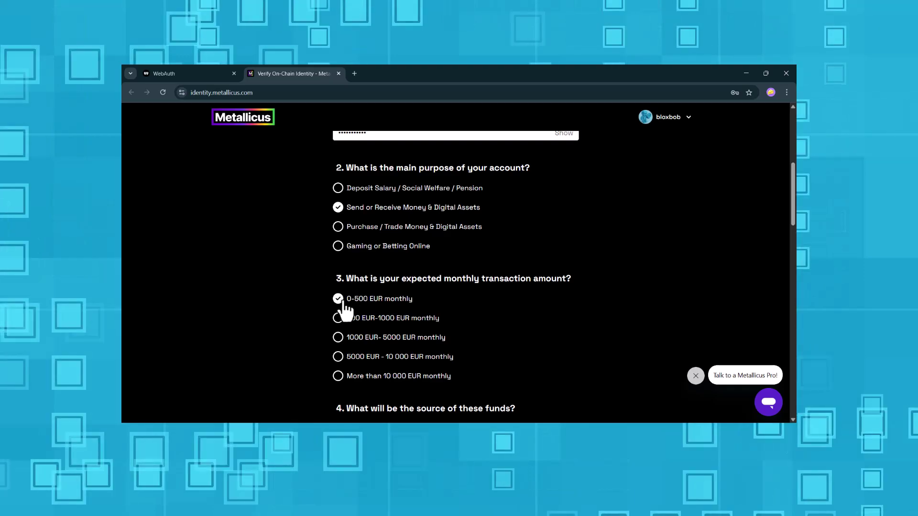
Declare that nobody involved is a PEP and confirm acting on your own behalf.
scroll(516, 334, down, 3)
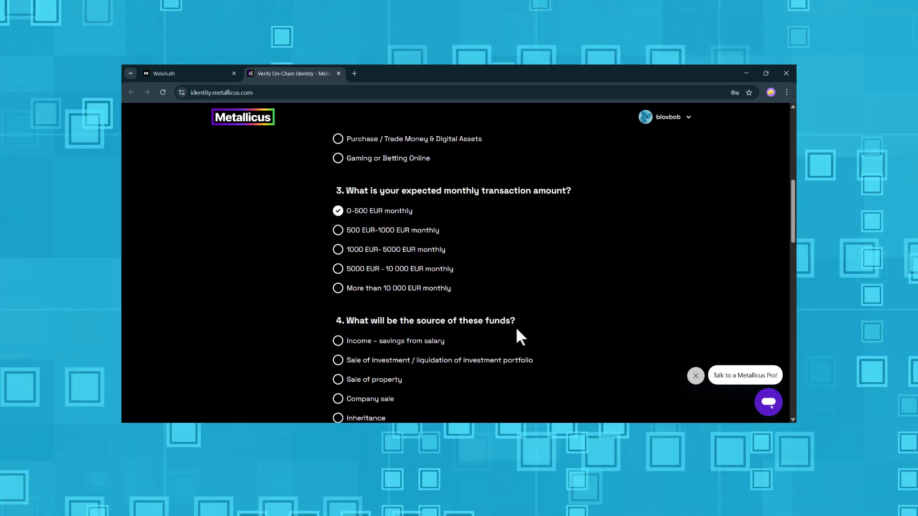
scroll(521, 335, down, 2)
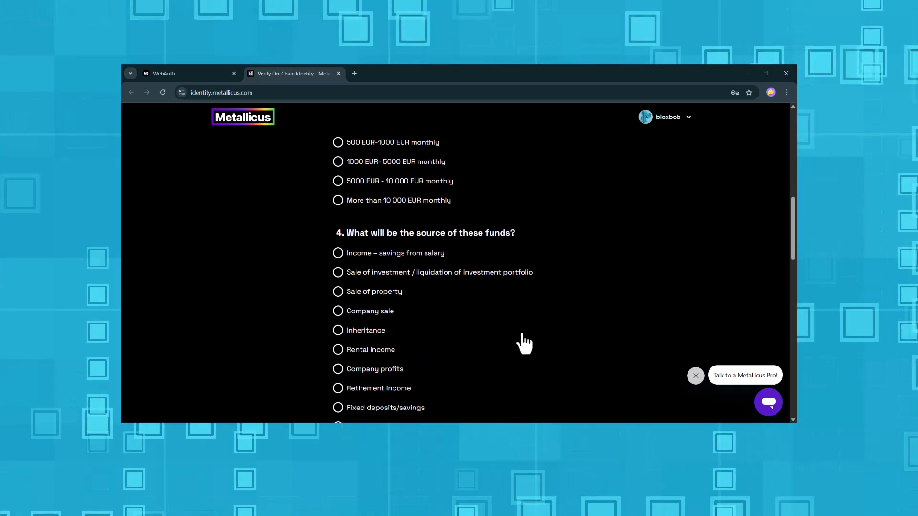
scroll(522, 335, down, 1)
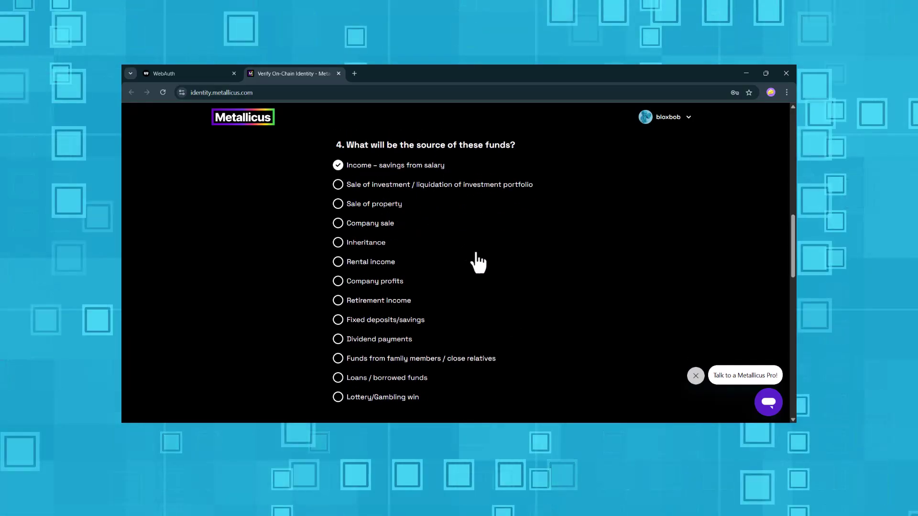
scroll(518, 275, down, 3)
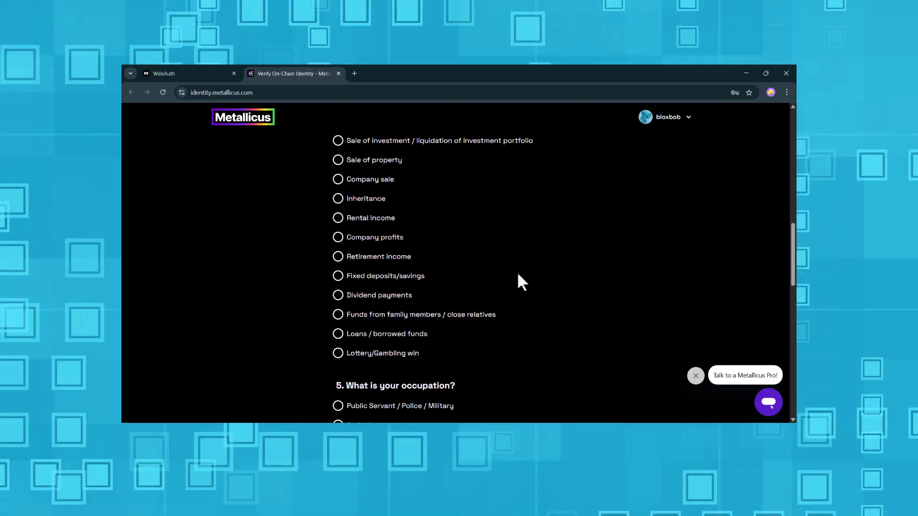
scroll(518, 275, down, 3)
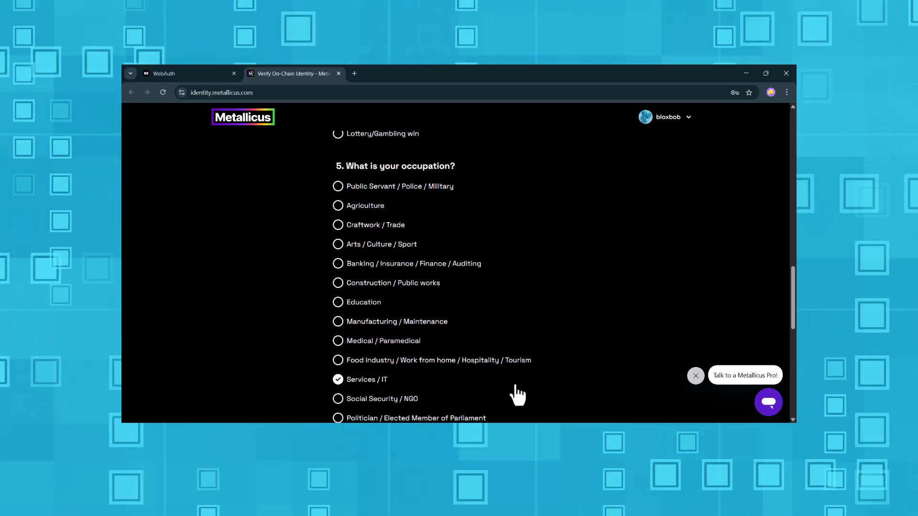
scroll(517, 395, down, 4)
scroll(525, 383, down, 1)
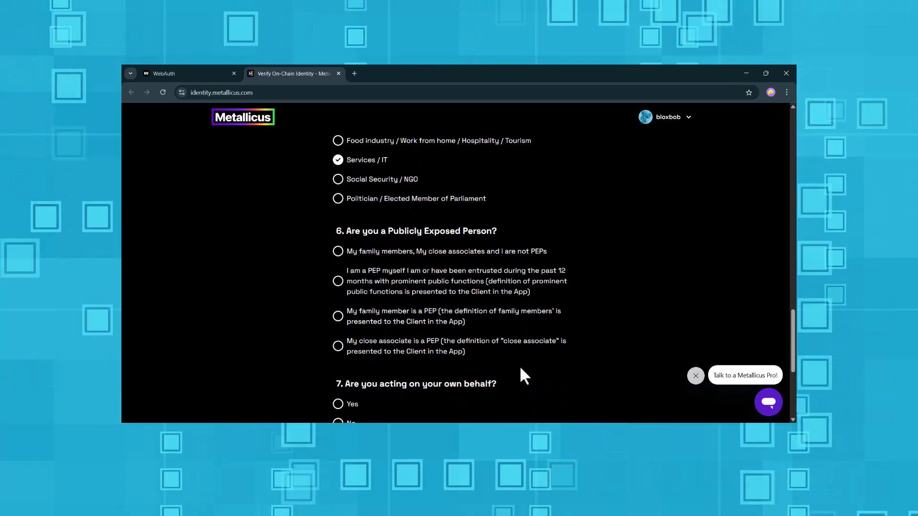
click(338, 251)
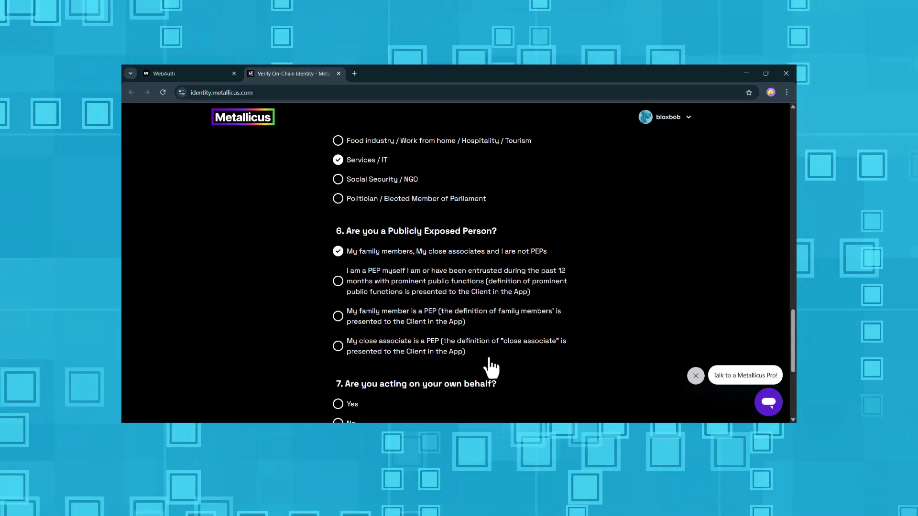
scroll(512, 375, down, 2)
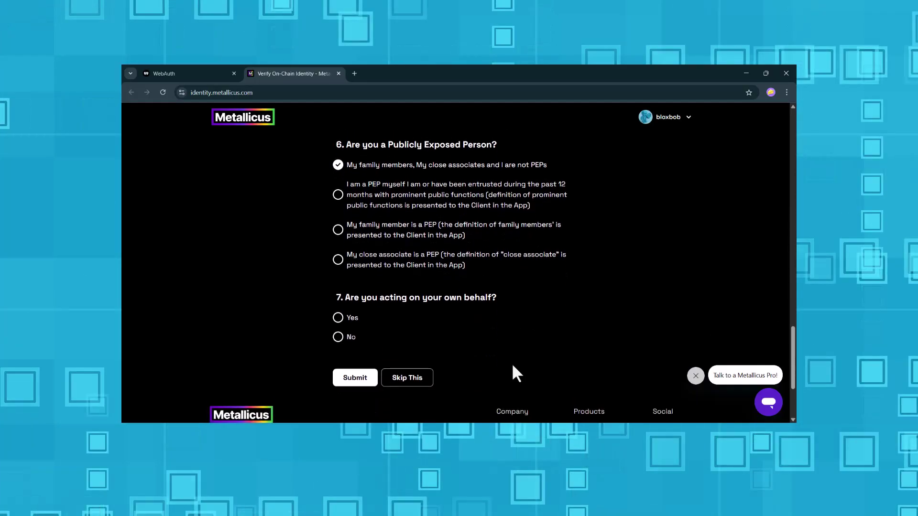
click(341, 318)
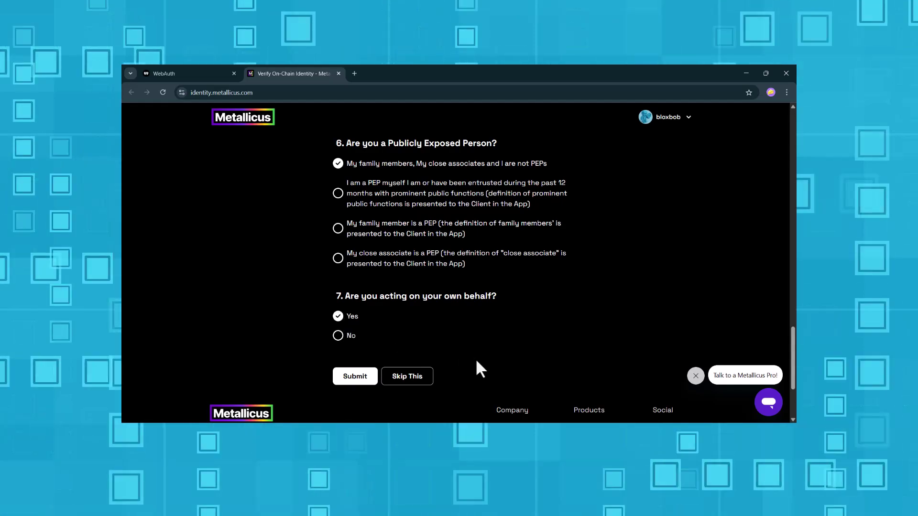
Submit the KYC questionnaire and check that verification shows Manual Review.
click(366, 378)
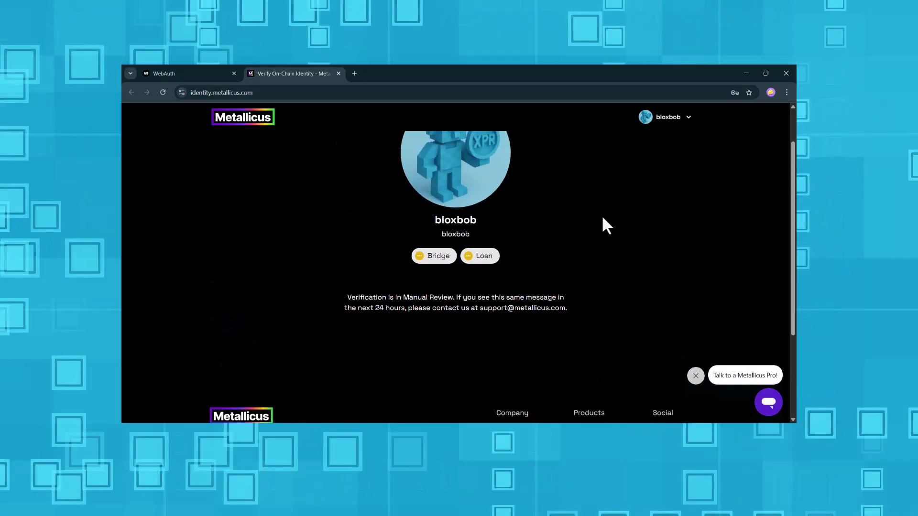
scroll(601, 215, up, 1)
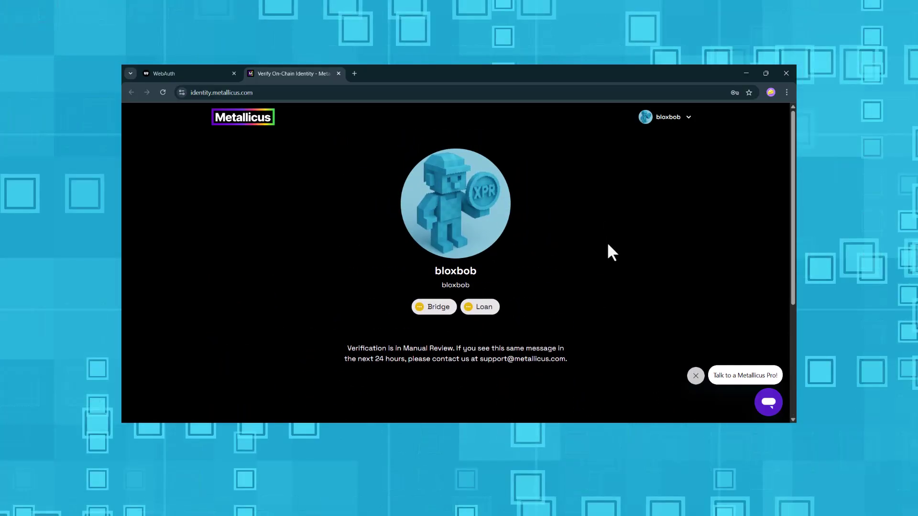
Close the Metallicus tab, reload Settings to show the verified badge, and return to wallet home.
click(339, 74)
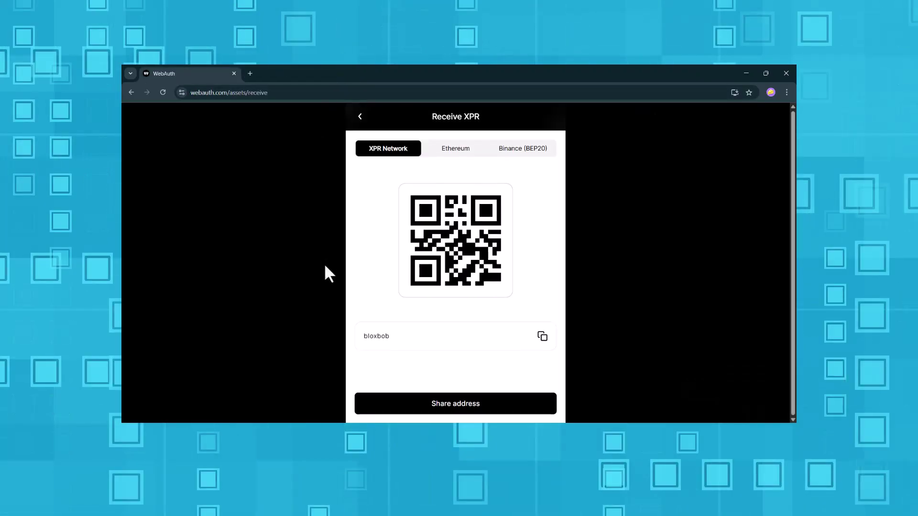
click(359, 116)
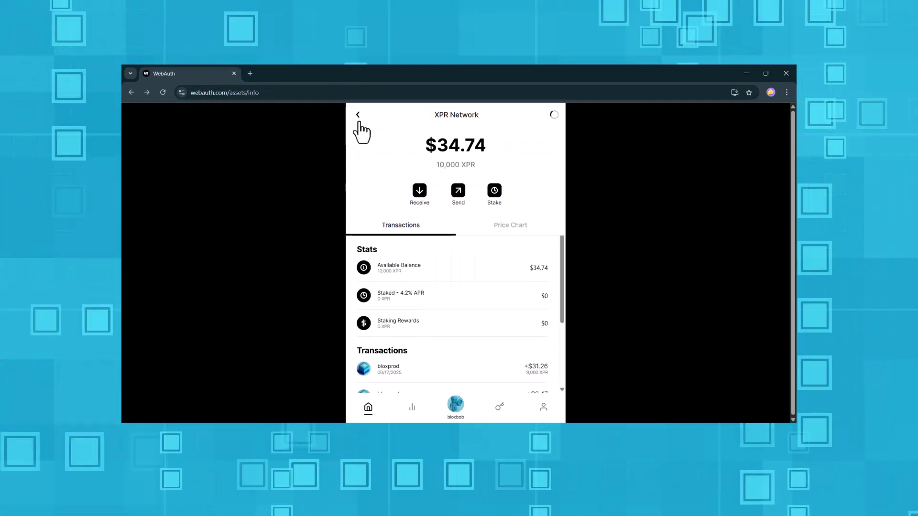
click(543, 408)
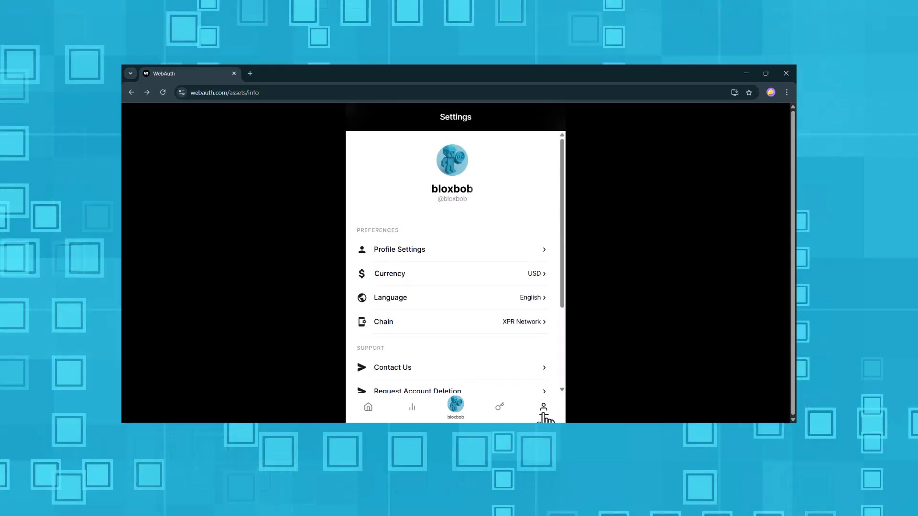
click(163, 92)
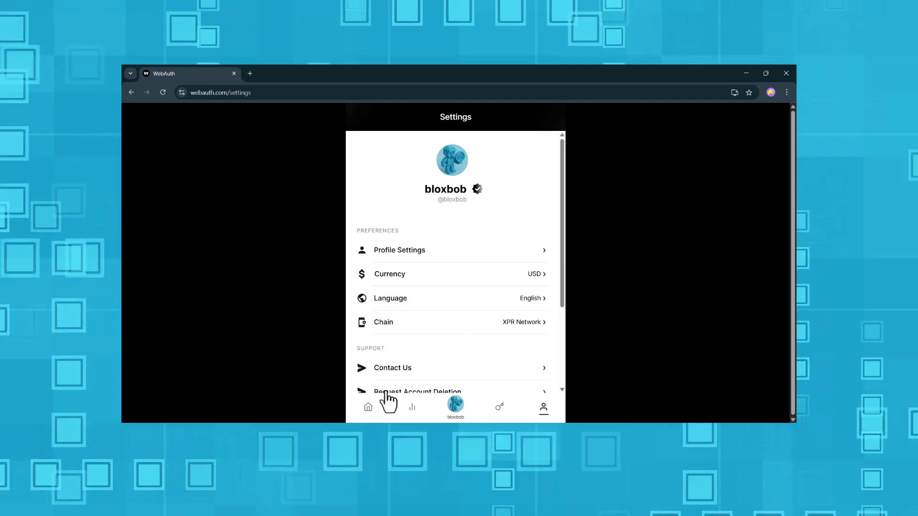
click(367, 414)
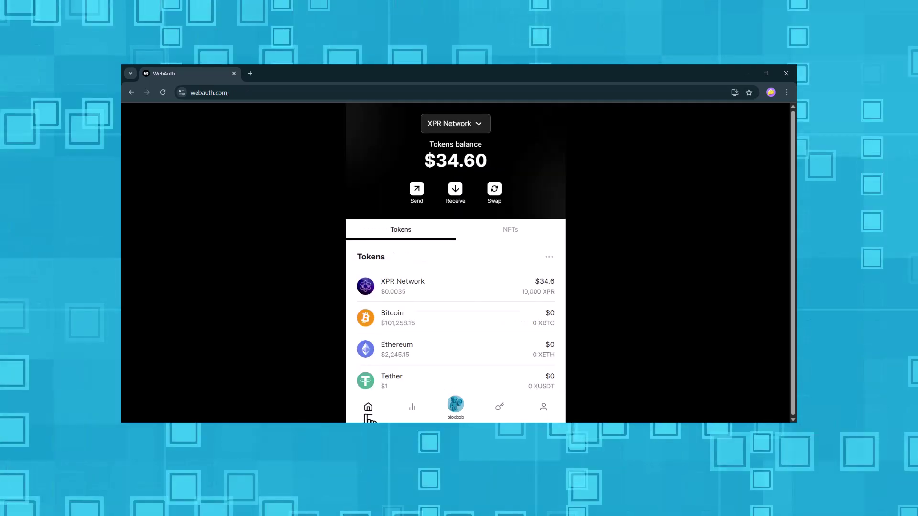
Show the Ethereum receive address after confirming the Windows Hello PIN, then the Binance (BEP20) address.
click(485, 284)
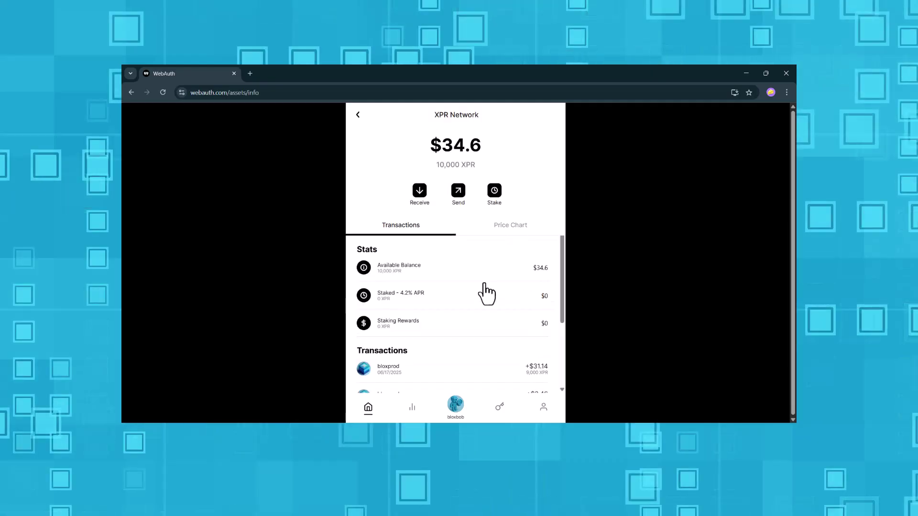
click(420, 194)
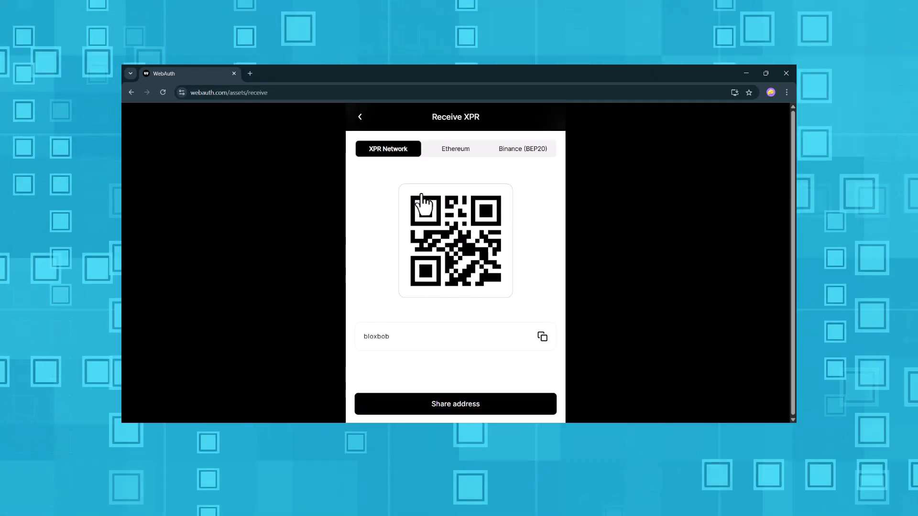
click(455, 149)
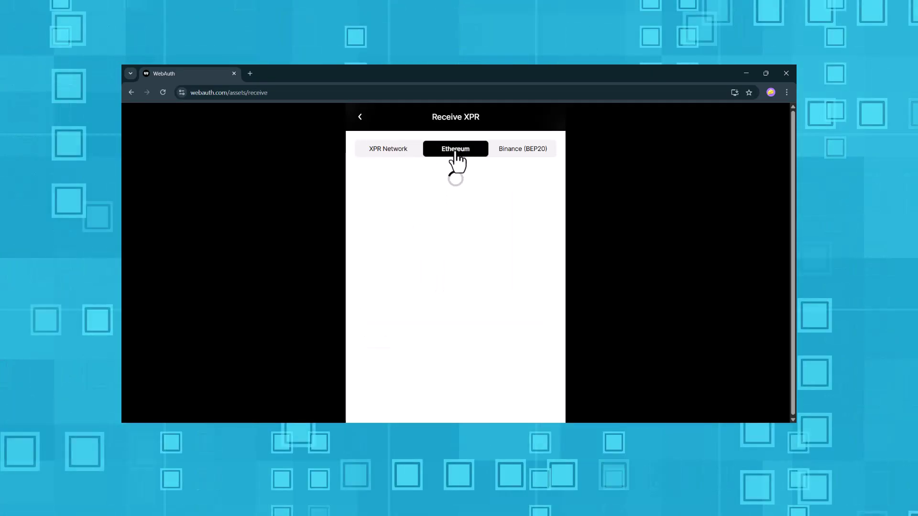
text(1)
key(Return)
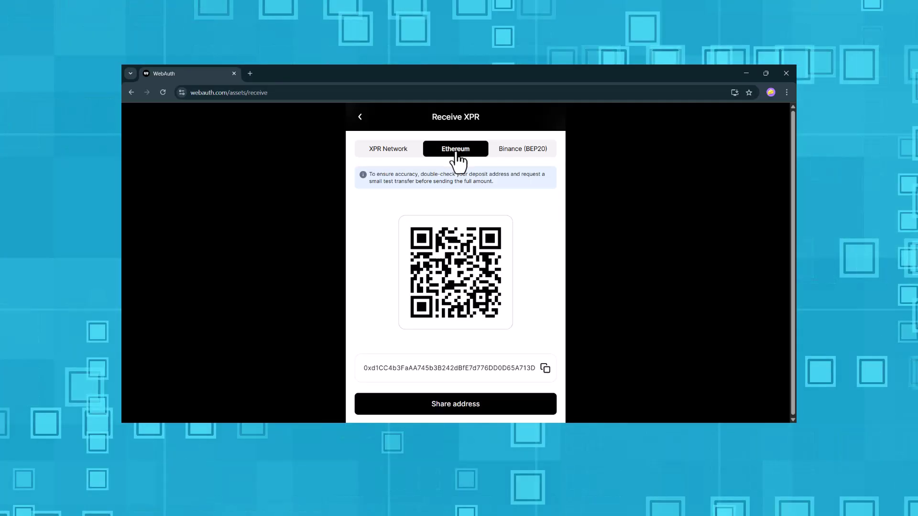
click(507, 161)
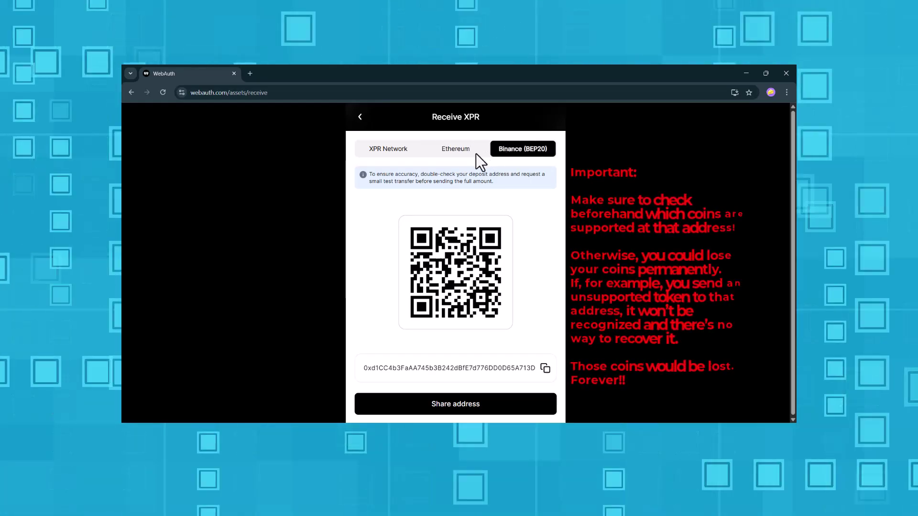
Switch the Receive XPR page back to the Ethereum deposit address.
click(457, 152)
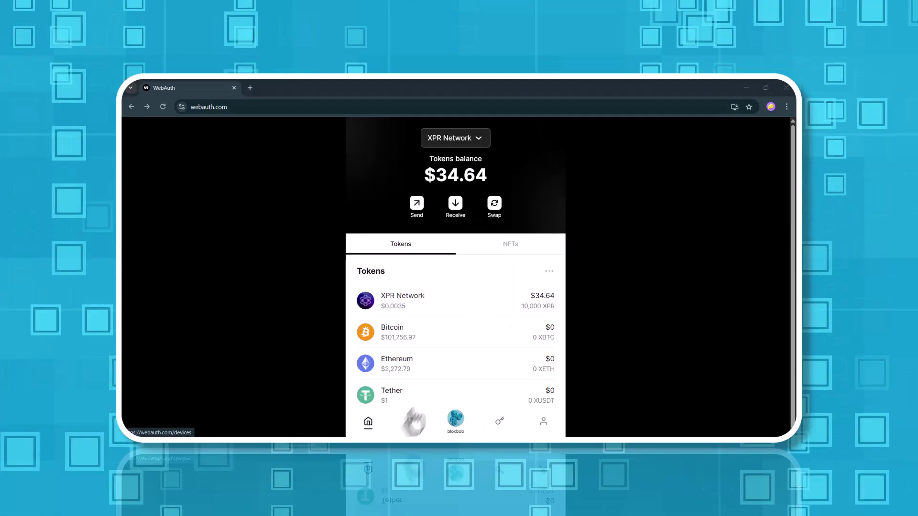
Scroll through the Markets list of supported tokens.
click(411, 421)
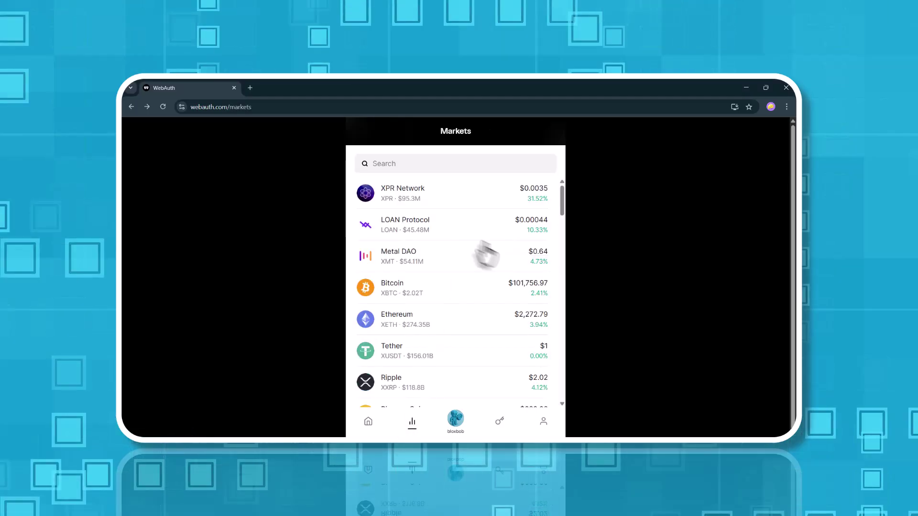
scroll(498, 267, down, 5)
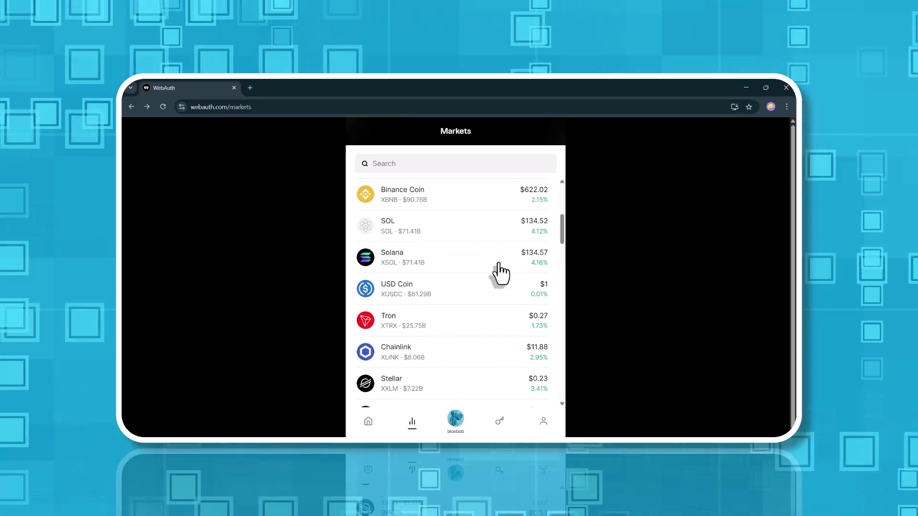
scroll(500, 274, down, 5)
scroll(500, 273, down, 2)
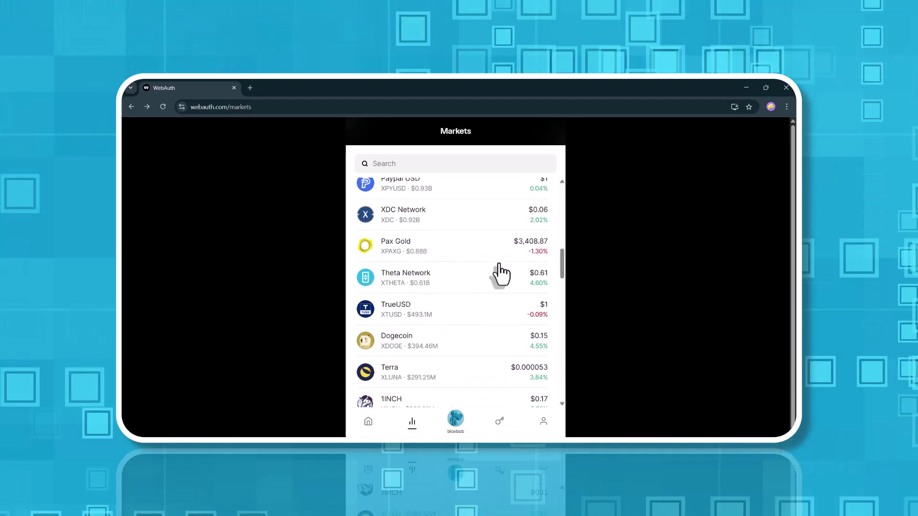
scroll(500, 273, up, 3)
scroll(501, 273, up, 5)
Show the Bitcoin deposit address on the XBTC receive page, then return to the token list.
click(501, 280)
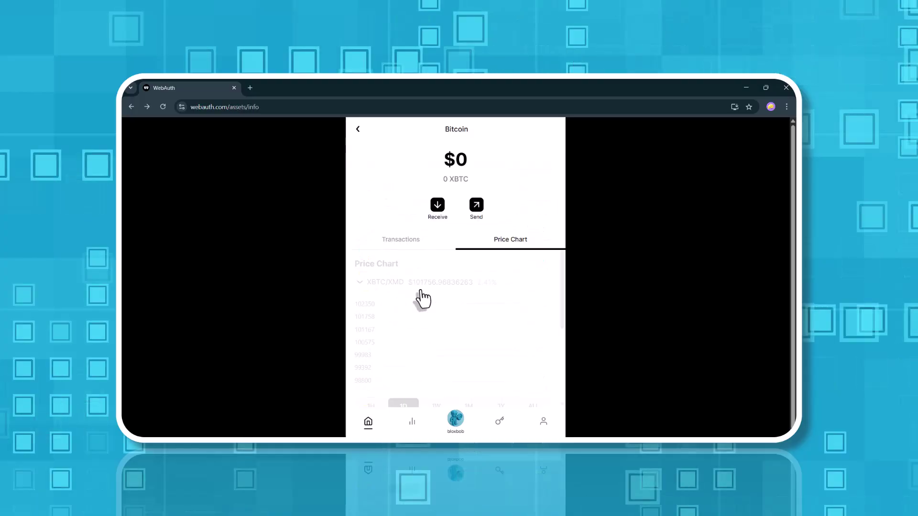
click(430, 210)
click(505, 165)
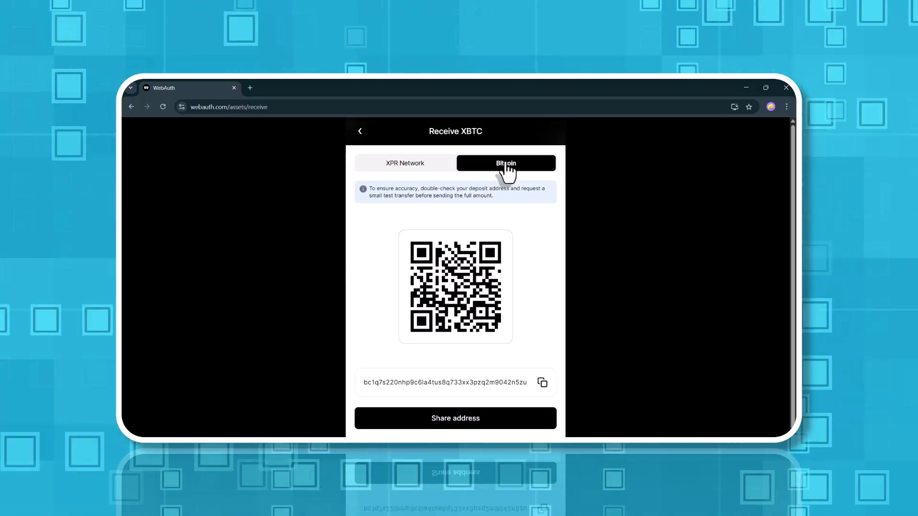
click(406, 164)
click(360, 131)
click(358, 129)
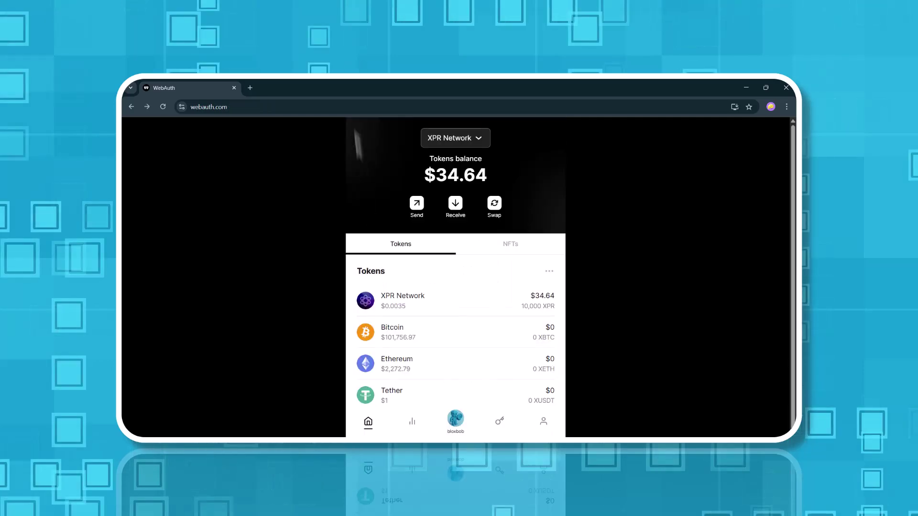
Show the Ripple deposit address for XXRP, then return to the token list.
click(430, 297)
click(437, 206)
click(505, 163)
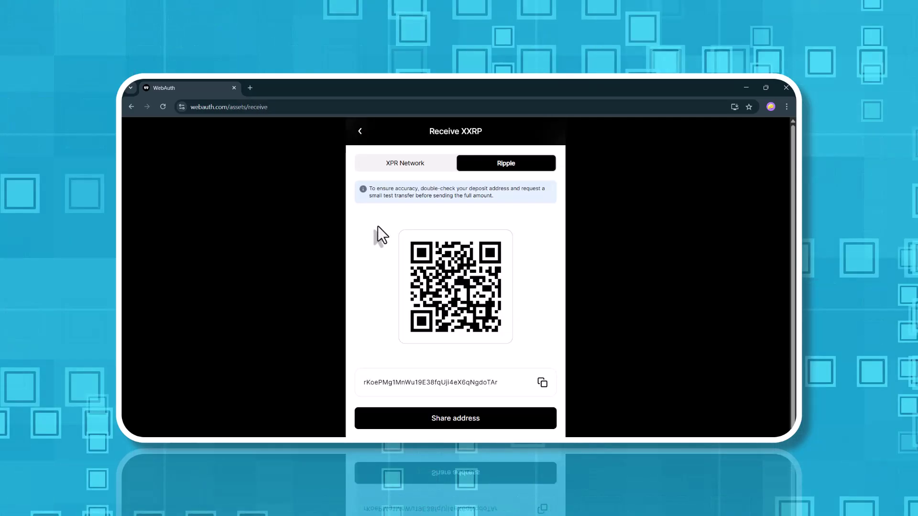
click(359, 130)
click(359, 130)
Show the Ethereum deposit address on the XETH receive page.
click(430, 242)
click(437, 206)
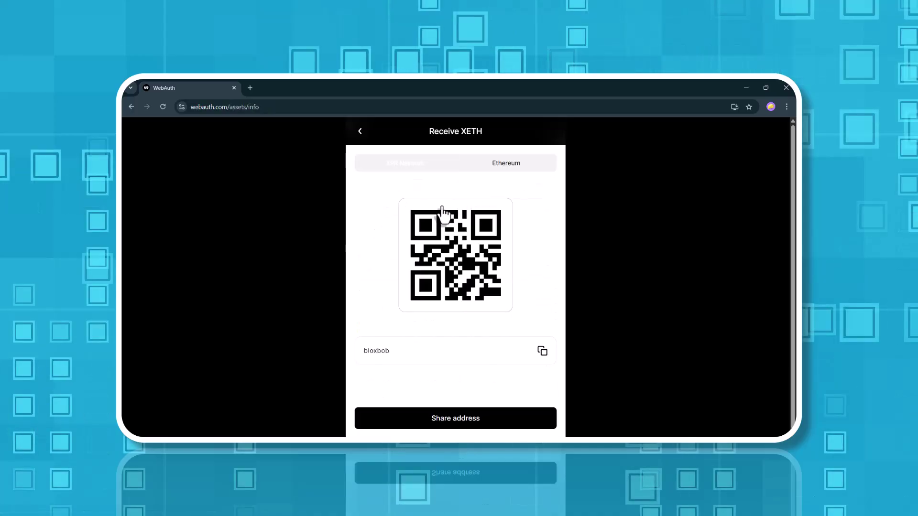
click(506, 163)
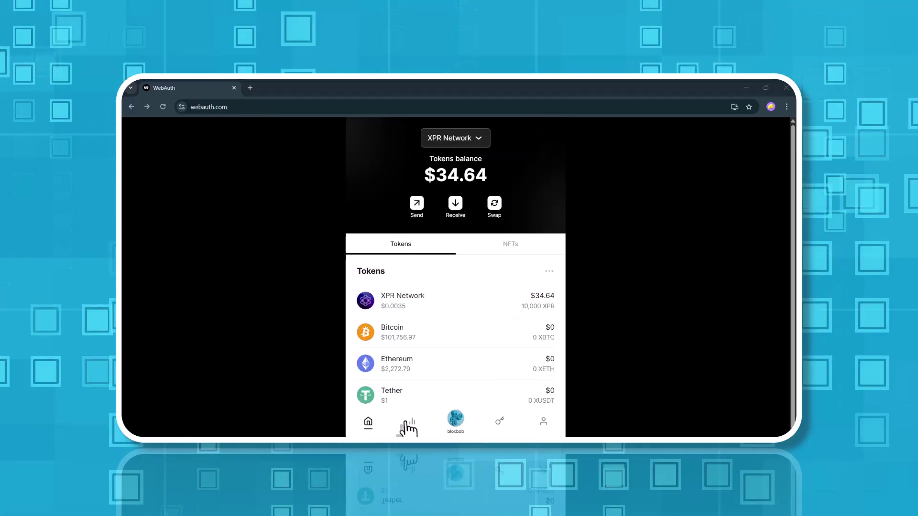
Browse the Markets token list again.
click(408, 423)
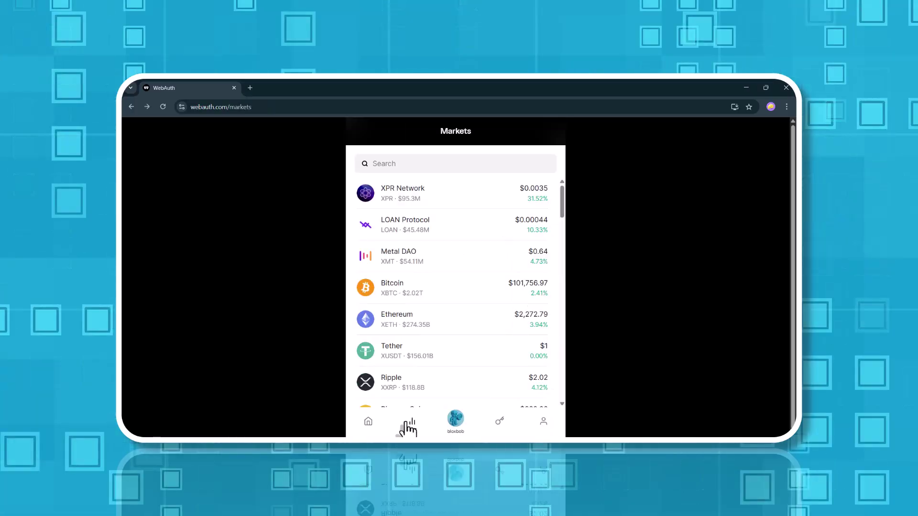
scroll(497, 260, down, 10)
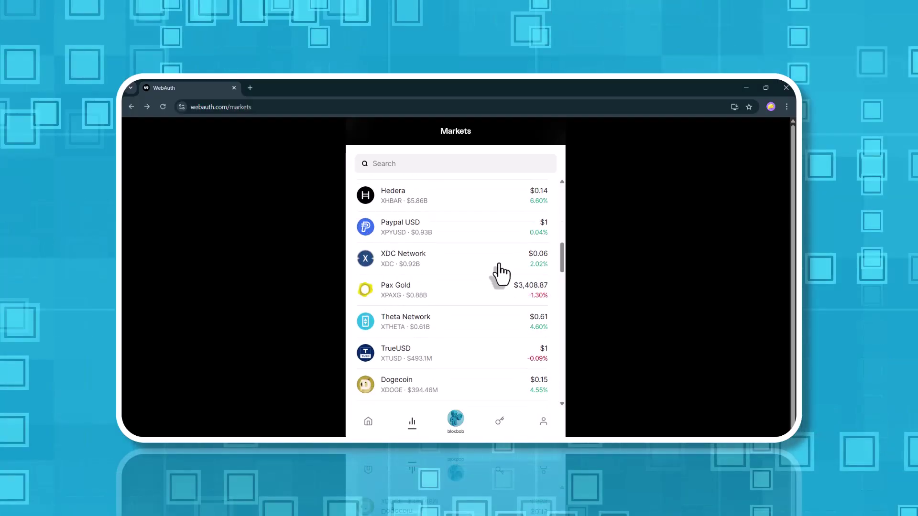
scroll(499, 274, down, 2)
scroll(499, 273, up, 7)
scroll(499, 273, up, 4)
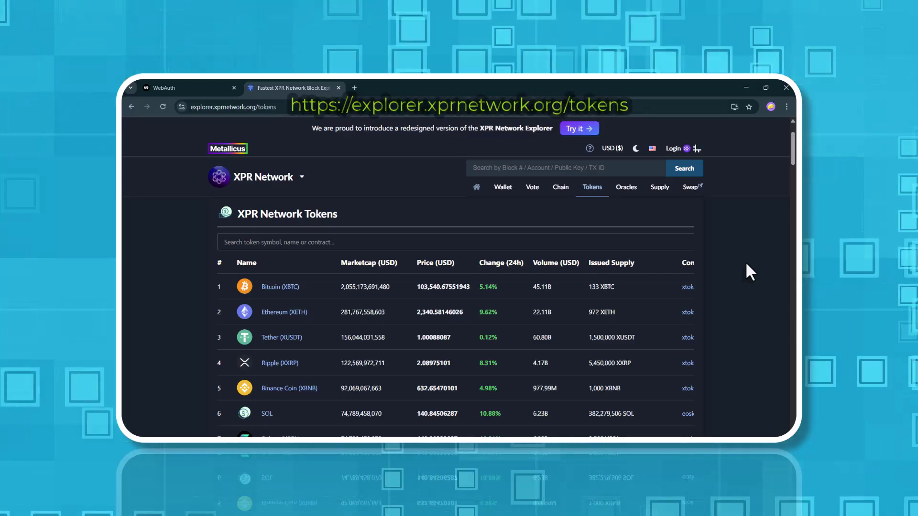
Scroll the explorer's token table past wrapped tokens like XTRX, XLINK, XLTC and XADA.
scroll(746, 265, down, 5)
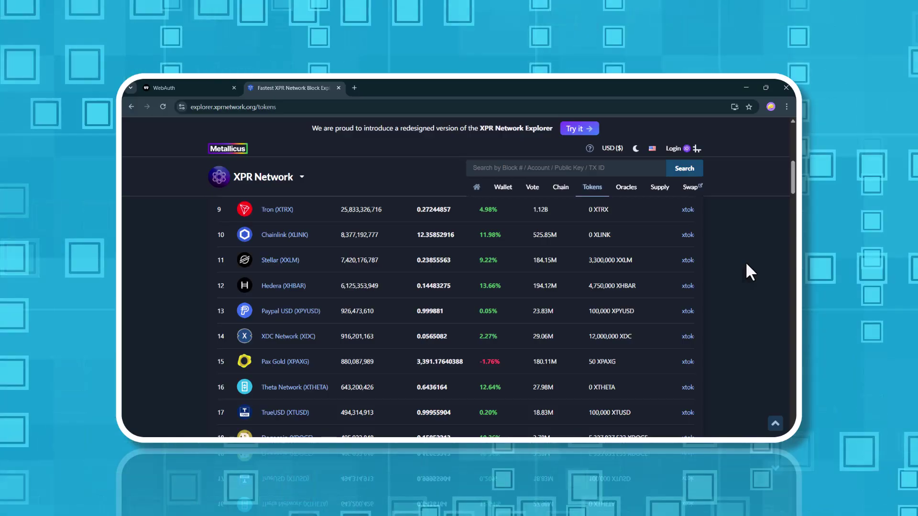
scroll(747, 265, down, 5)
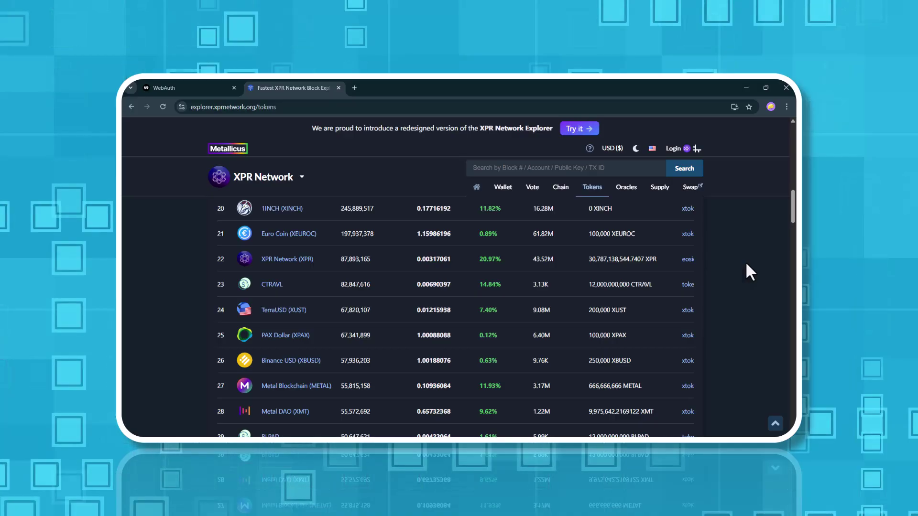
scroll(746, 264, down, 1)
scroll(747, 265, down, 5)
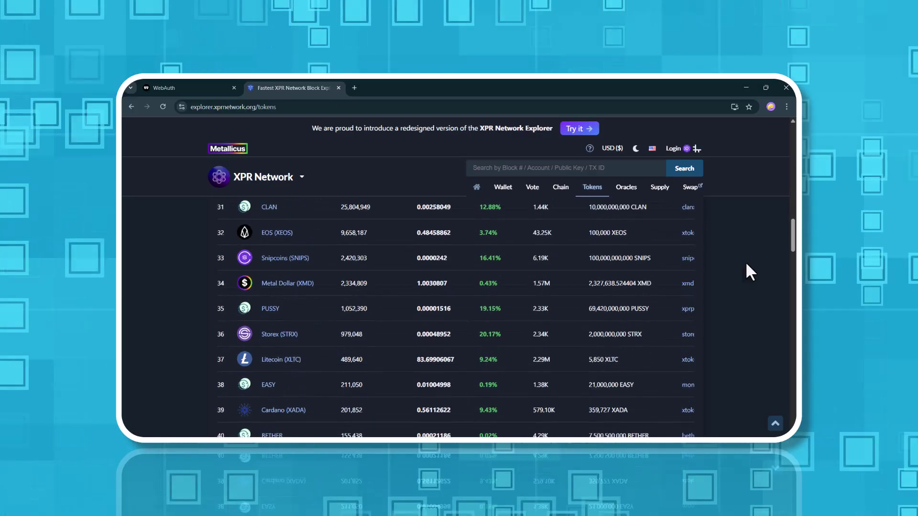